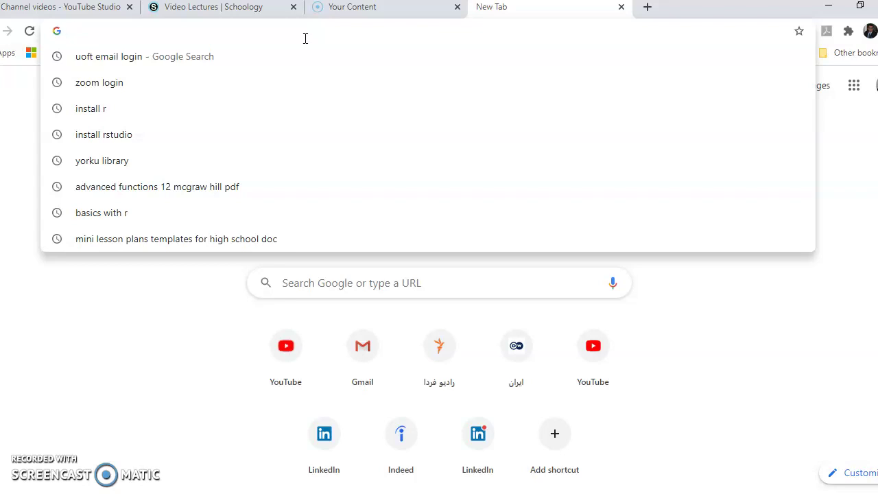
# - Search the web for "install r" and open The R Project for Statistical Computing website
pyautogui.write('install ')
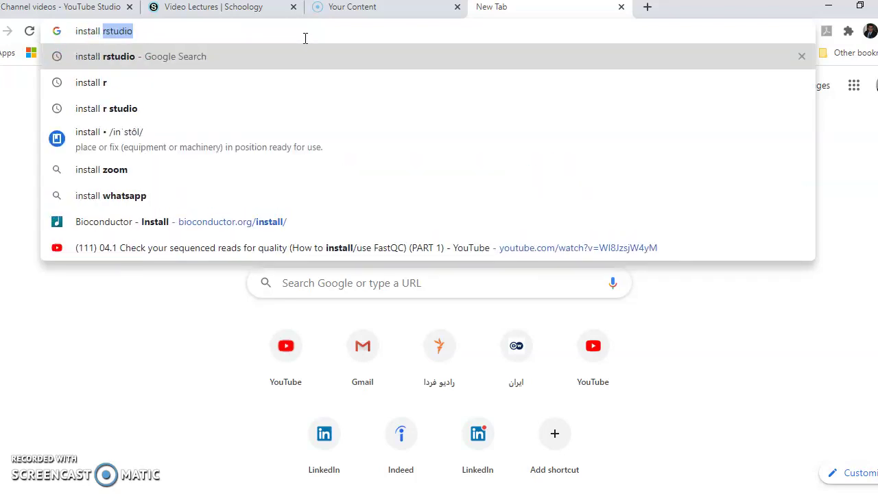
pyautogui.write('r')
pyautogui.press('Return')
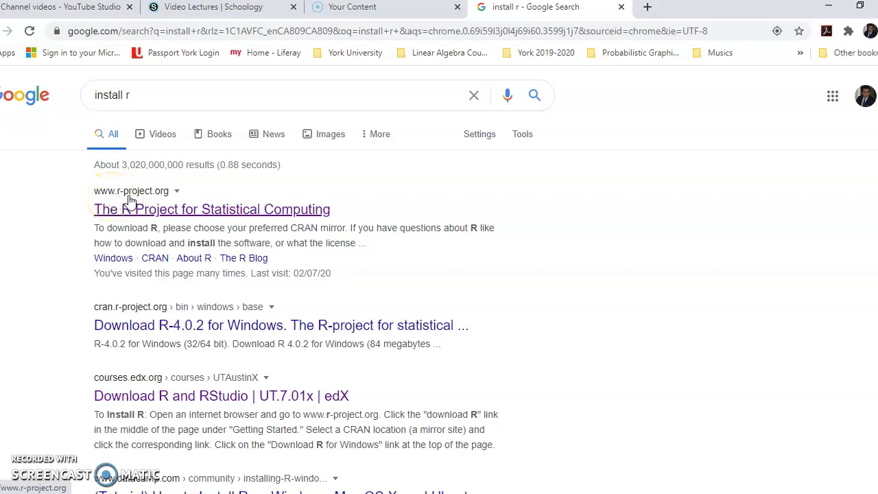
pyautogui.click(192, 211)
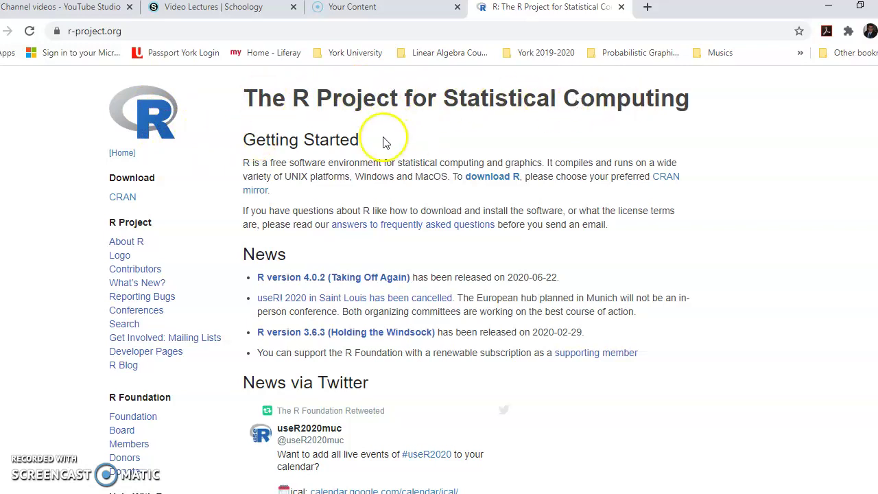
# - Go to the R download mirrors and open the Canadian CRAN mirror hosted by Simon Fraser University, Burnaby
pyautogui.click(494, 182)
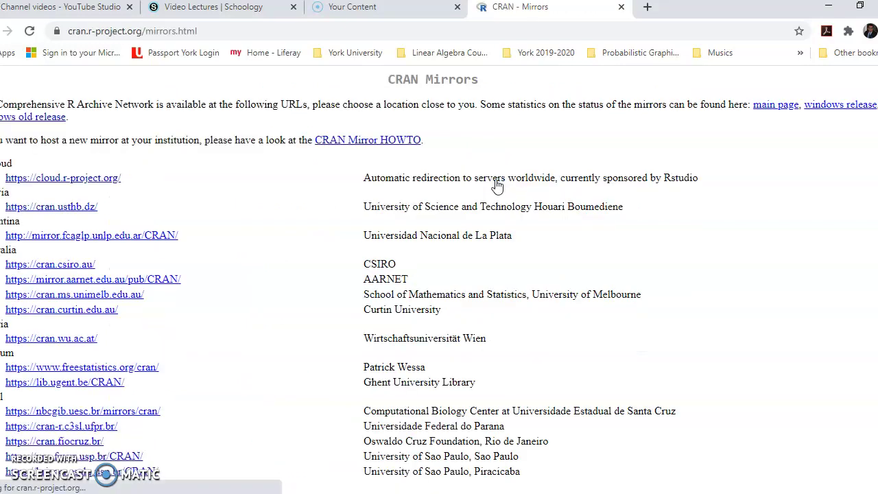
pyautogui.click(356, 194)
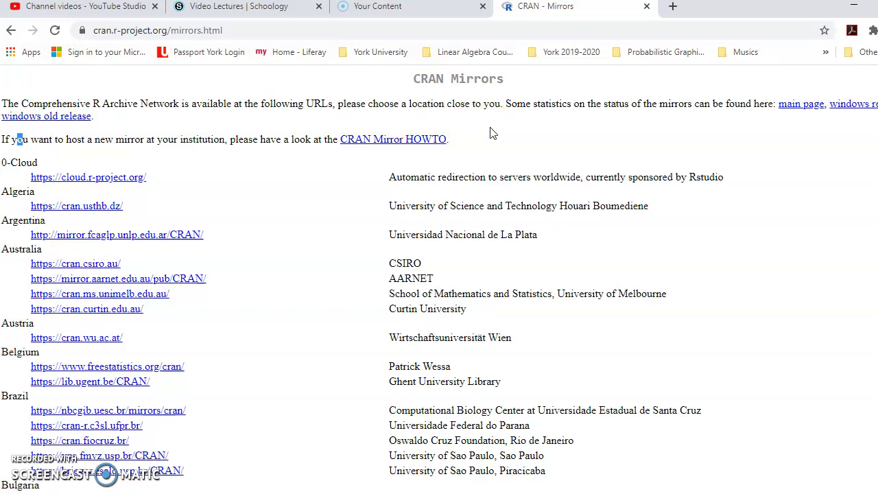
pyautogui.click(739, 88)
pyautogui.scroll(-1, 439, 274)
pyautogui.scroll(-2, 678, 149)
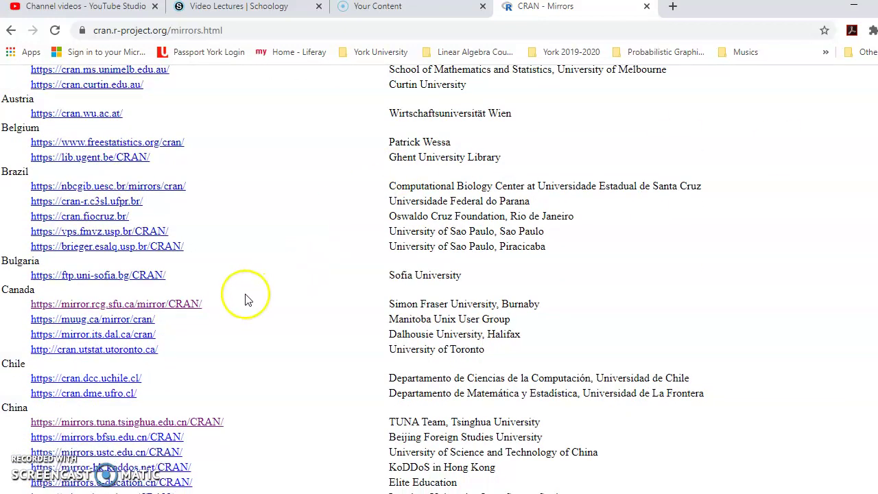
pyautogui.click(170, 312)
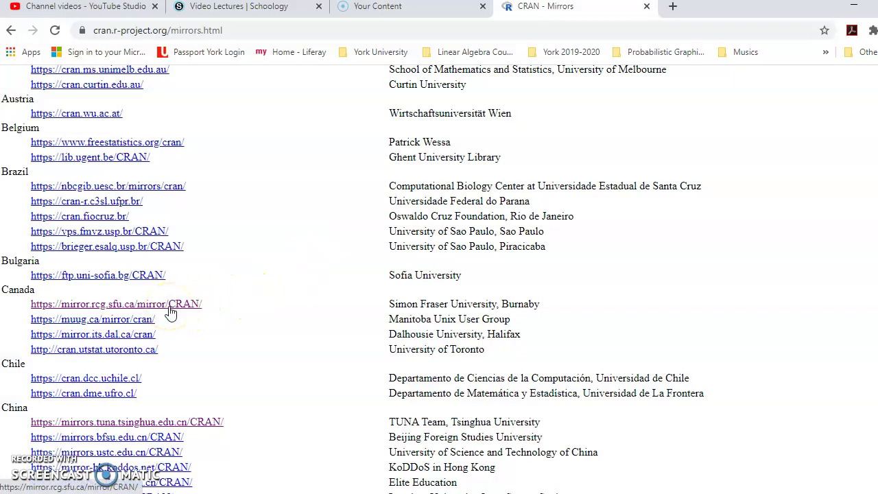
pyautogui.click(113, 310)
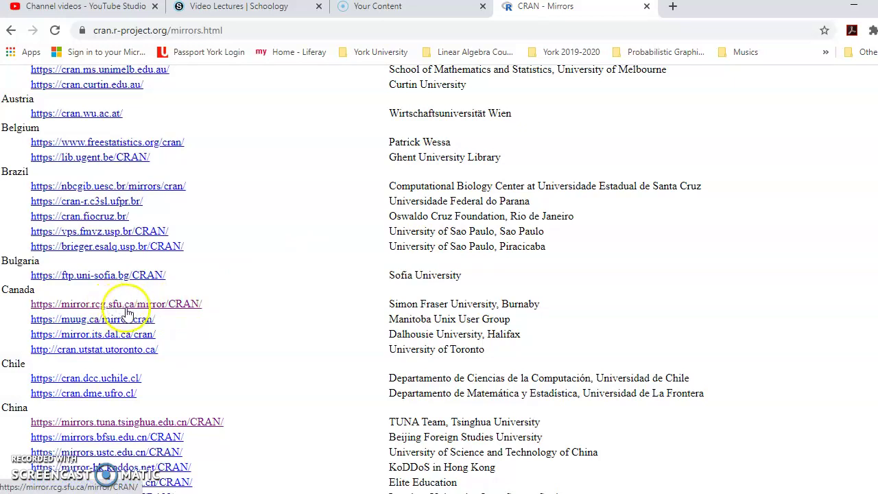
pyautogui.click(177, 312)
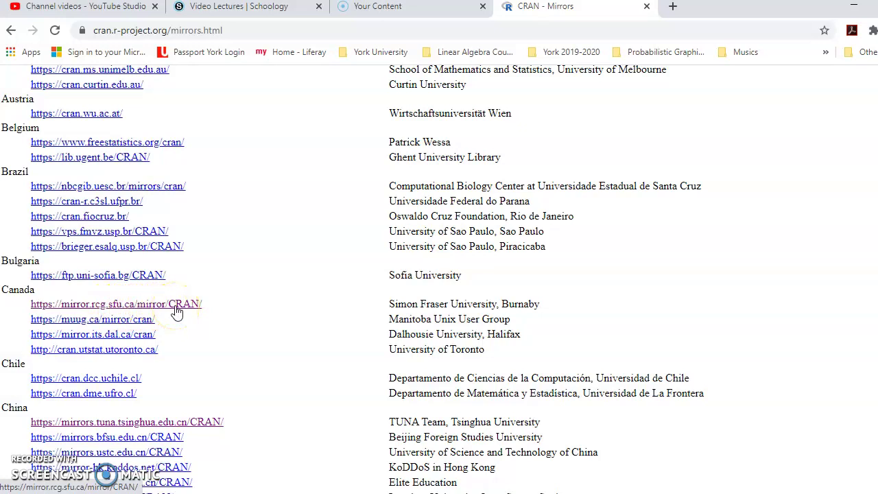
pyautogui.click(177, 312)
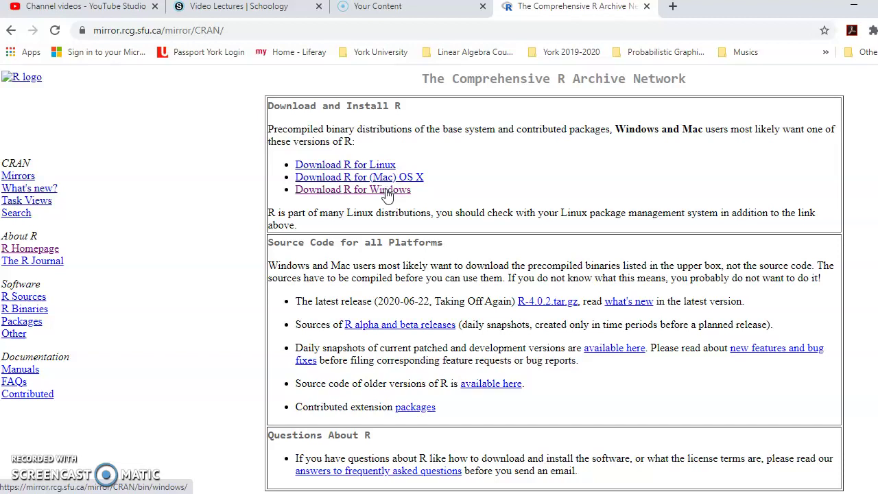
# - Download R 4.0.2 for Windows from the mirror's first-time installation page
pyautogui.click(386, 192)
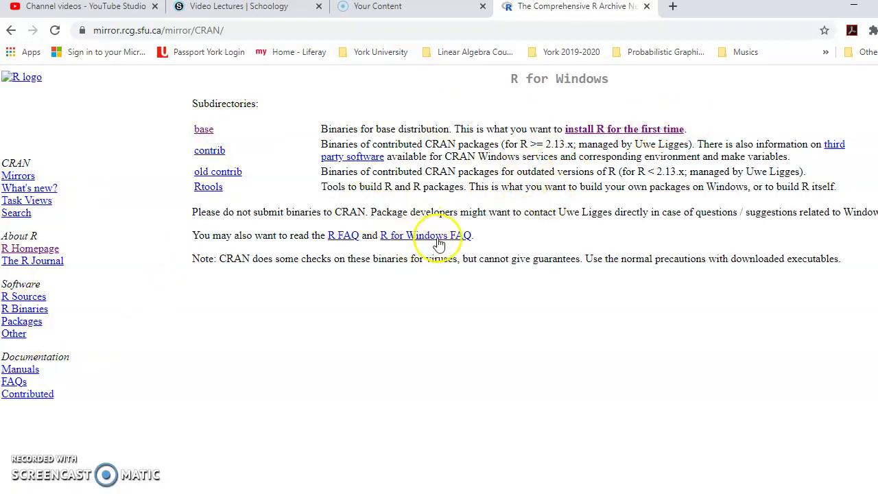
pyautogui.click(601, 133)
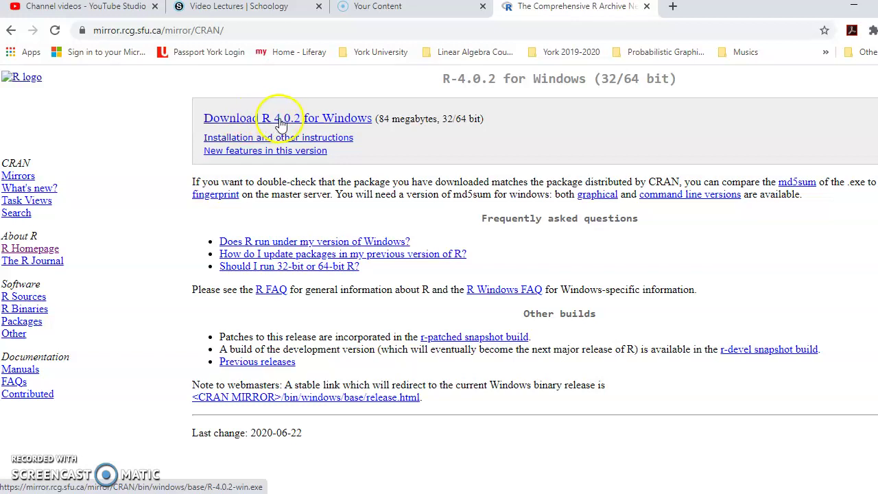
pyautogui.click(336, 123)
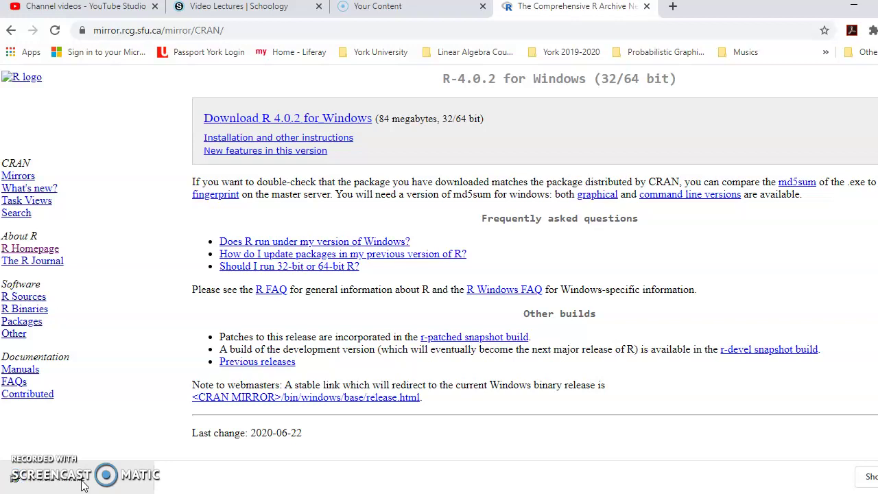
# - Run the downloaded R installer and accept English as the setup language
pyautogui.click(82, 484)
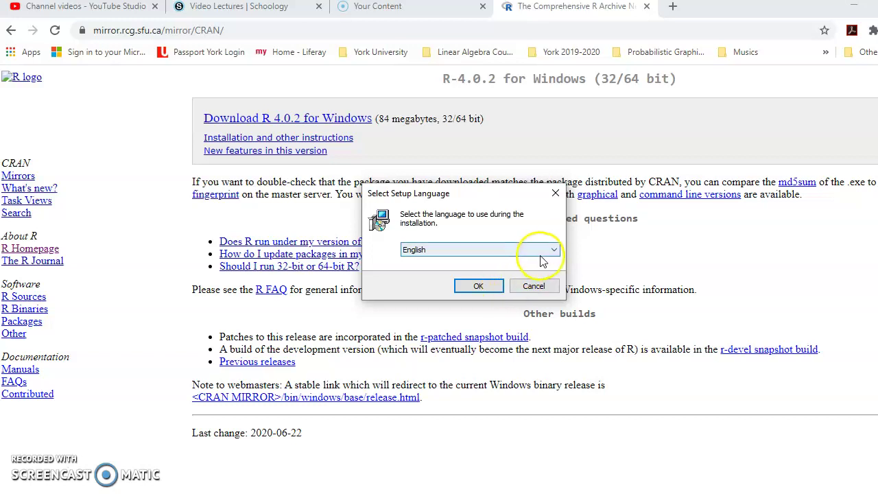
pyautogui.click(550, 254)
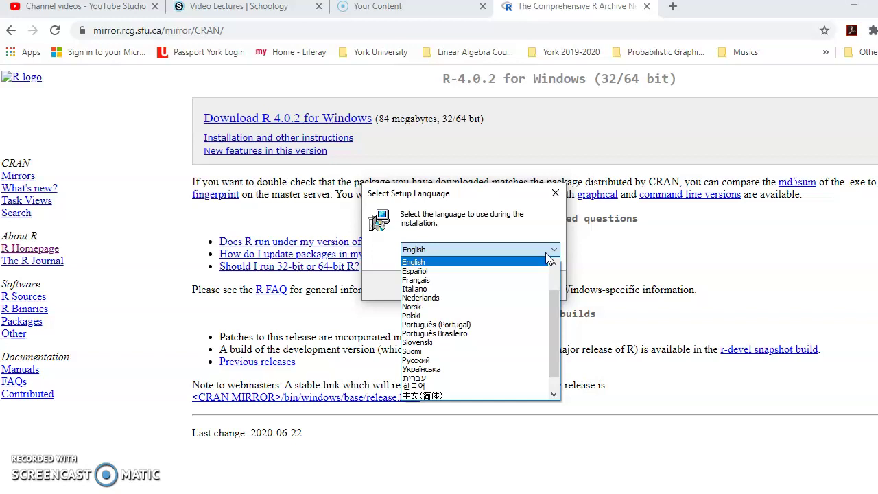
pyautogui.click(546, 254)
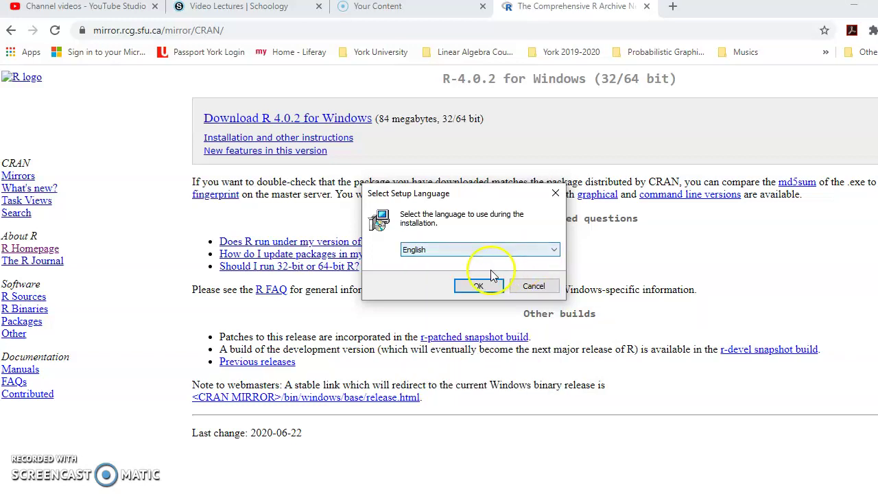
pyautogui.click(483, 287)
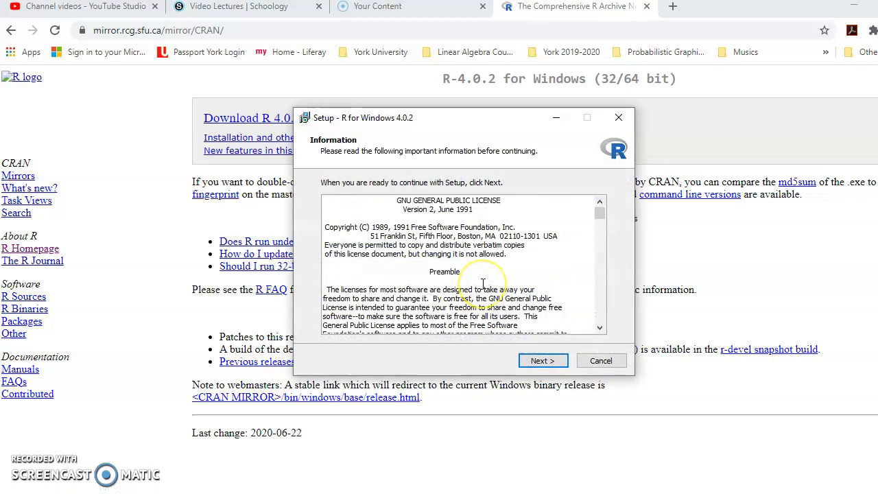
# - Start installing R for Windows 4.0.2 with the default destination folder, components, startup options, Start Menu folder and additional tasks
pyautogui.click(543, 362)
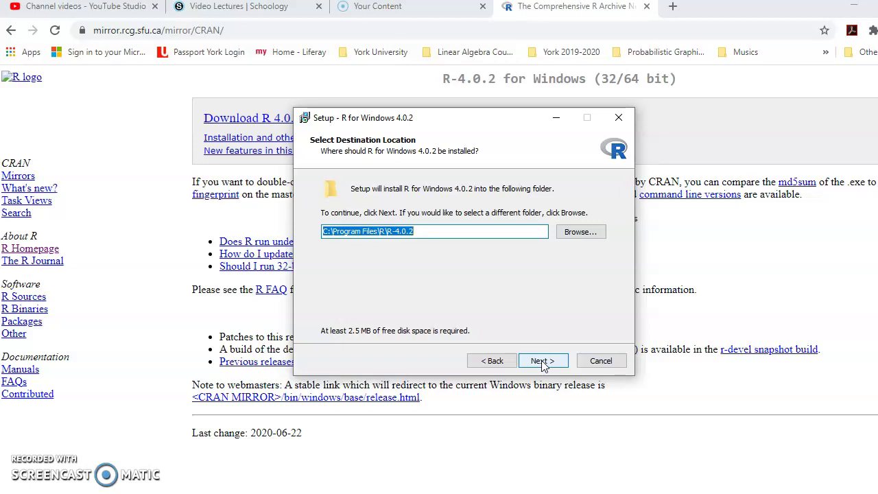
pyautogui.click(543, 361)
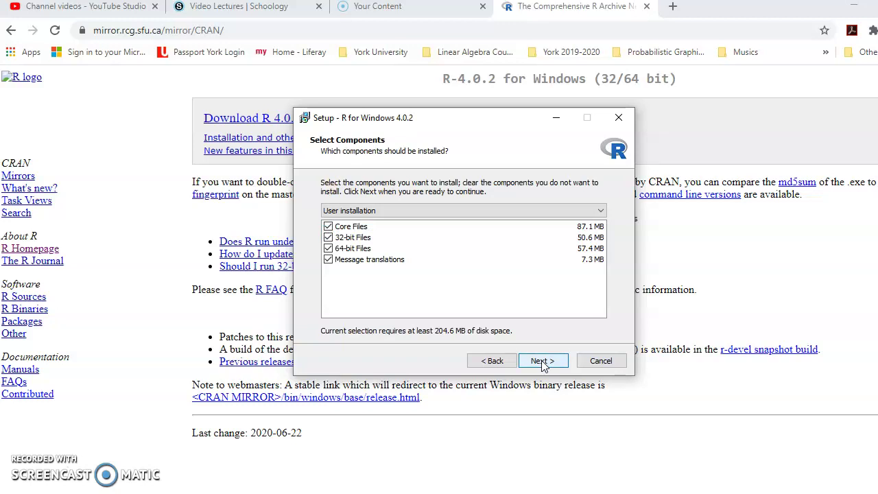
pyautogui.click(542, 361)
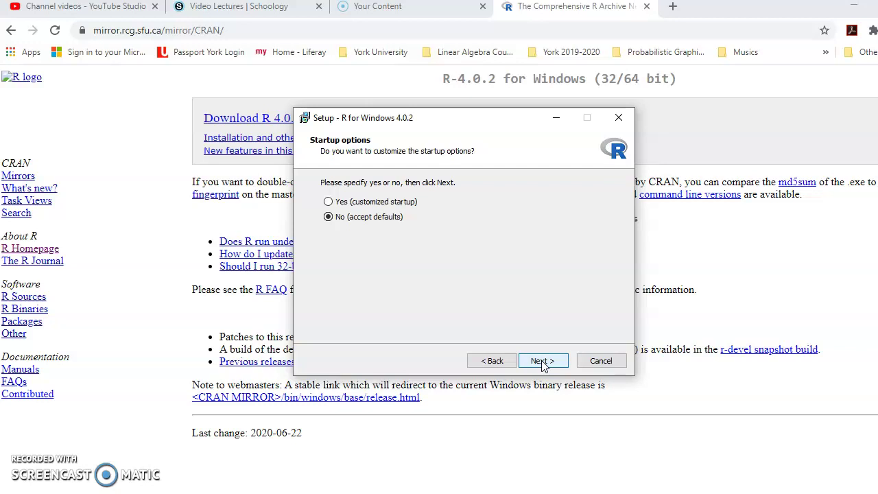
pyautogui.click(543, 362)
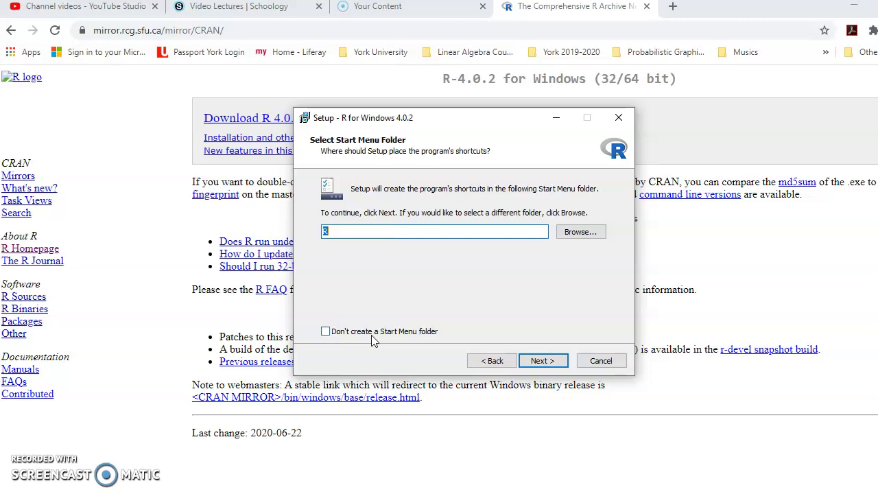
pyautogui.click(536, 364)
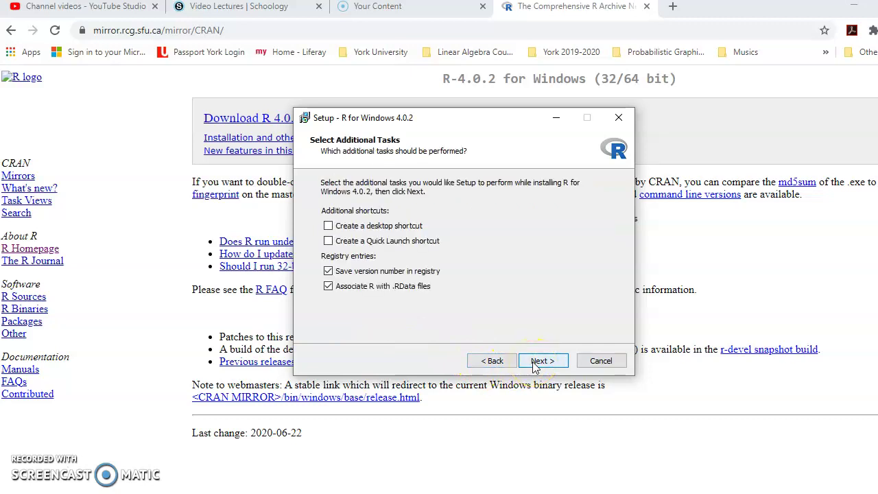
pyautogui.click(537, 362)
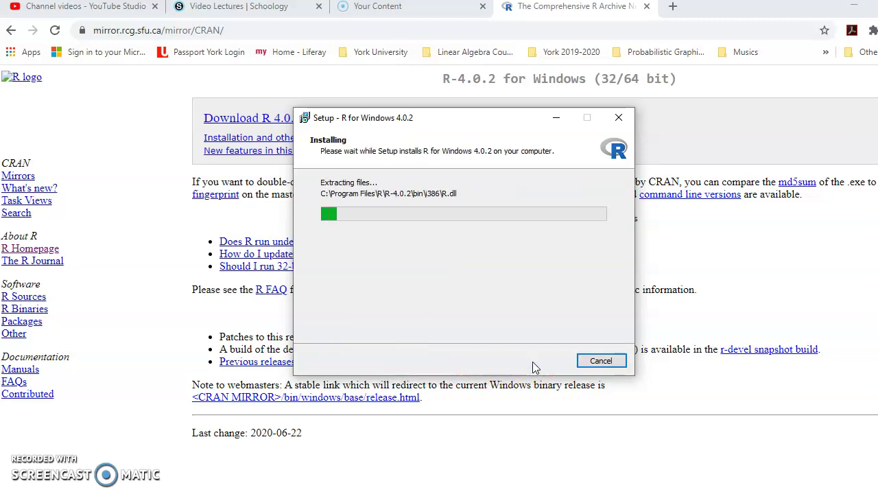
# - Cancel the running R installation and exit the setup
pyautogui.click(601, 362)
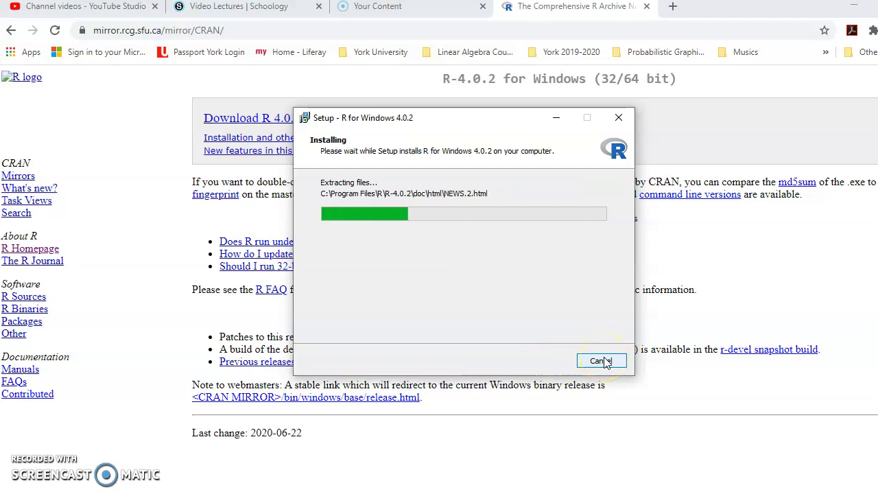
pyautogui.click(595, 356)
pyautogui.click(514, 320)
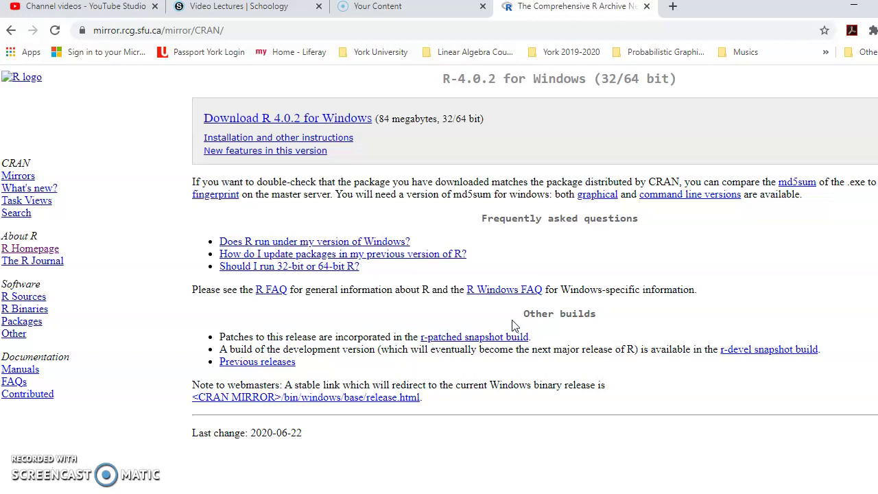
# - Search for "install rstudio" in a new browser tab and open the Download RStudio page on rstudio.com
pyautogui.click(672, 7)
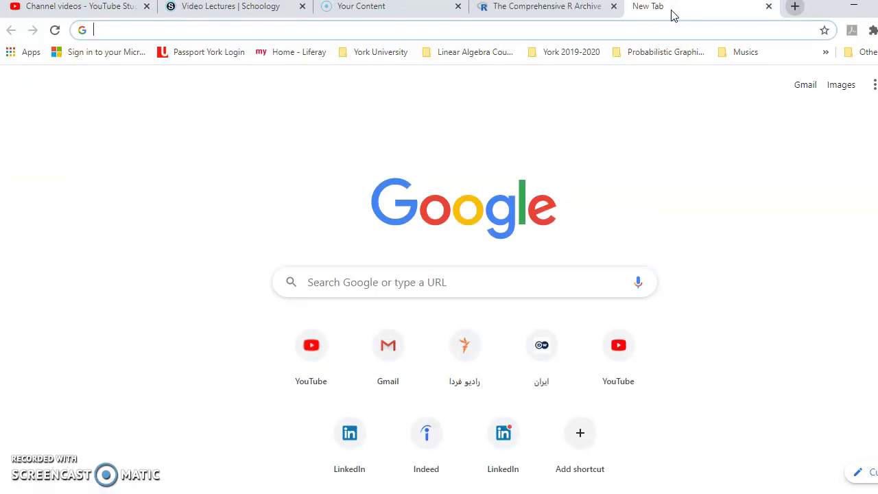
pyautogui.write('insta')
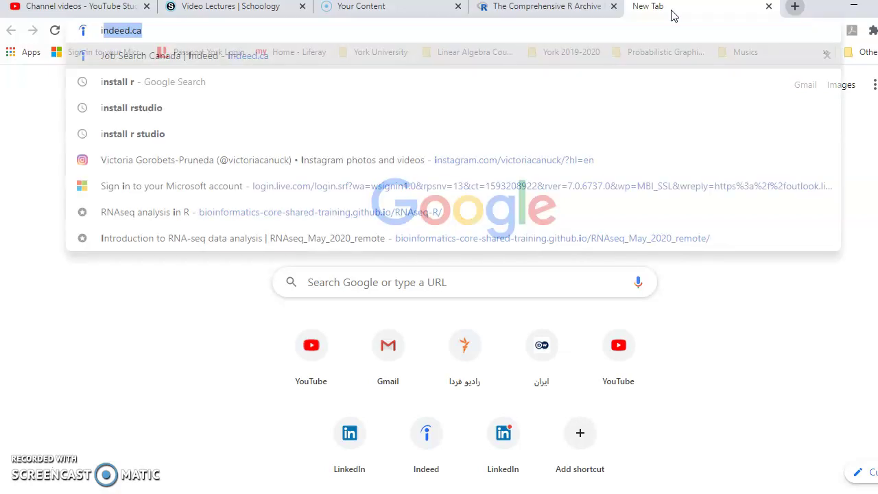
pyautogui.write('ll r')
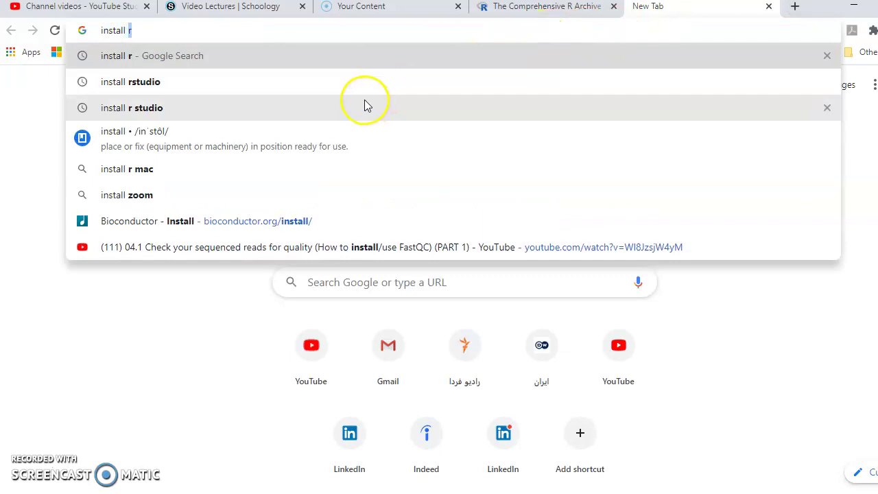
pyautogui.click(369, 82)
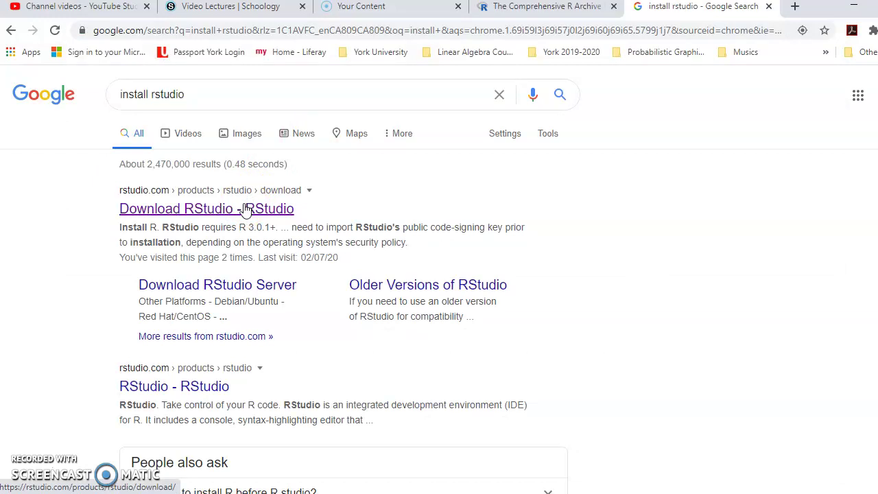
pyautogui.click(246, 209)
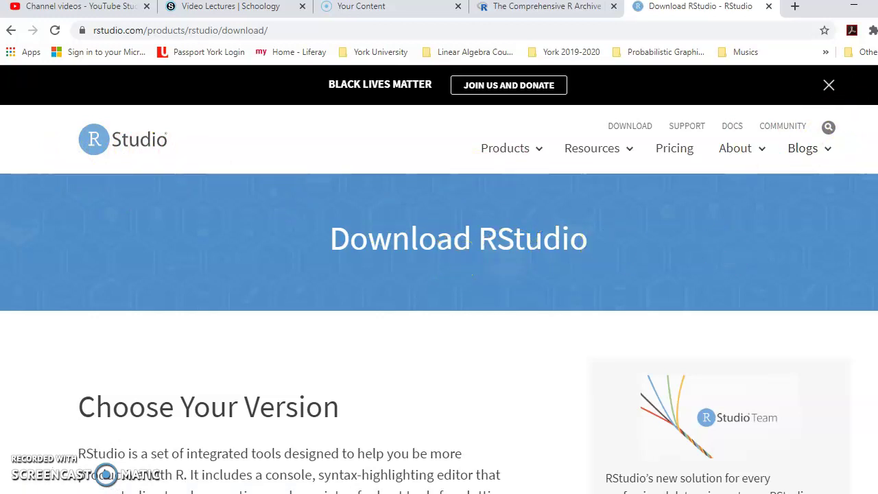
# - Choose the download of the free RStudio Desktop edition with Open Source License and view the installers for all operating systems
pyautogui.scroll(-8, 440, 275)
pyautogui.scroll(2, 439, 274)
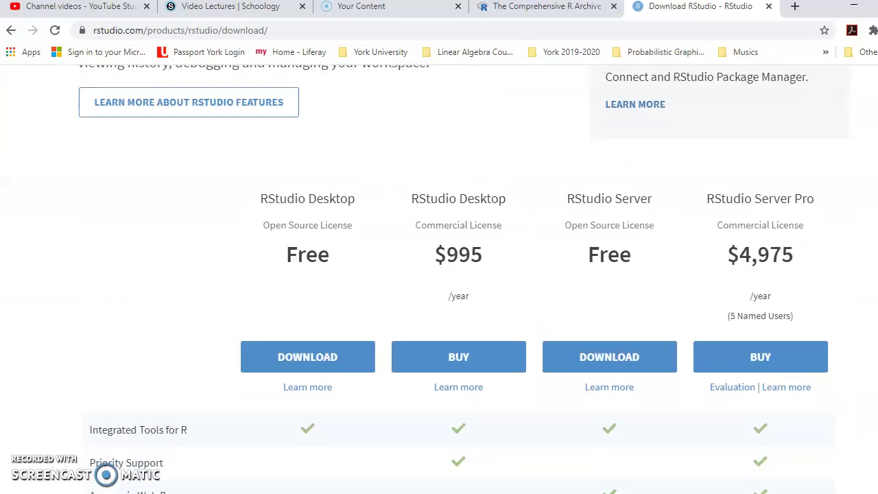
pyautogui.scroll(-1, 439, 275)
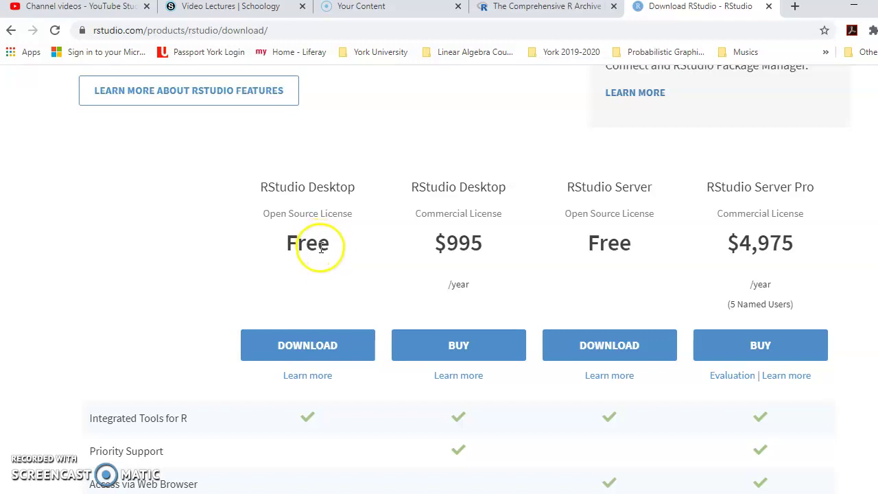
pyautogui.click(315, 354)
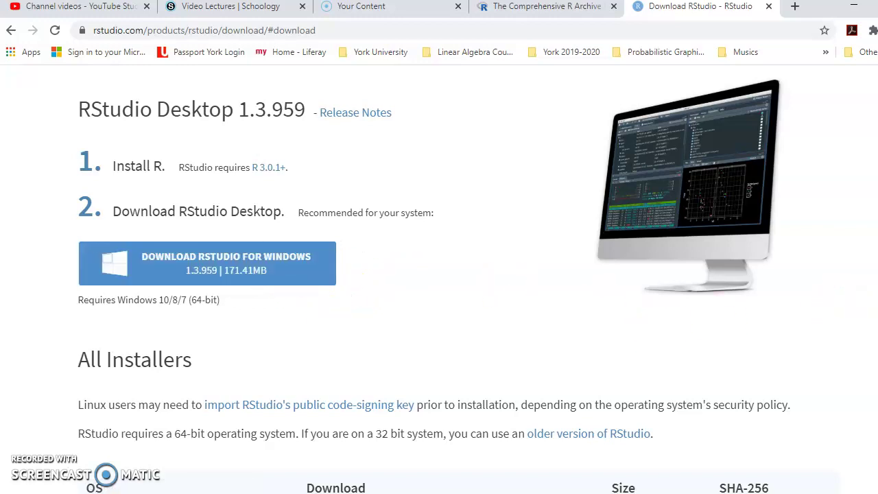
pyautogui.scroll(-5, 440, 275)
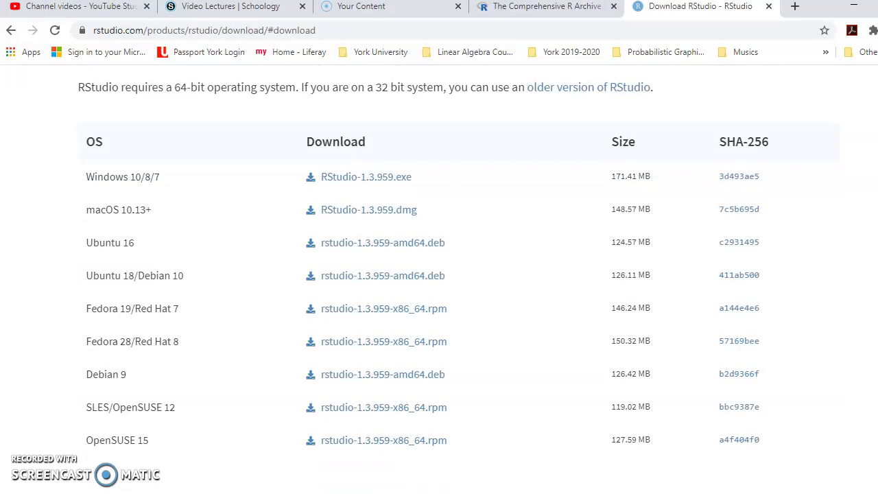
pyautogui.scroll(-1, 439, 274)
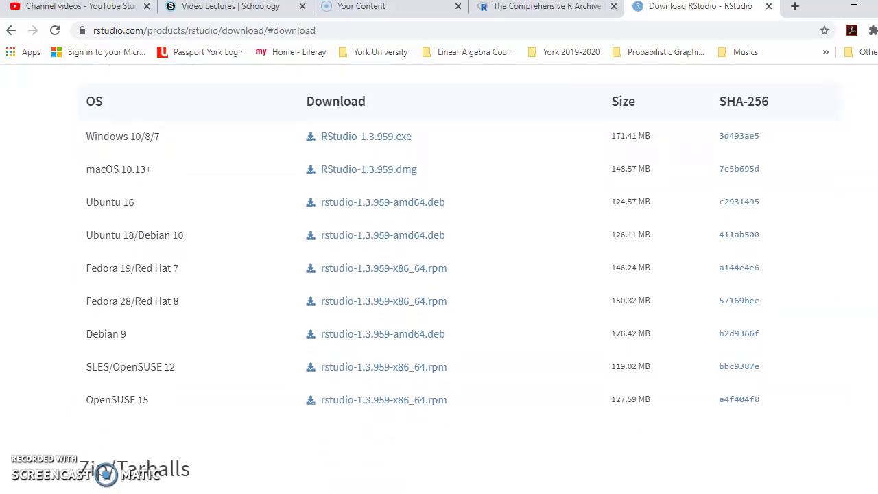
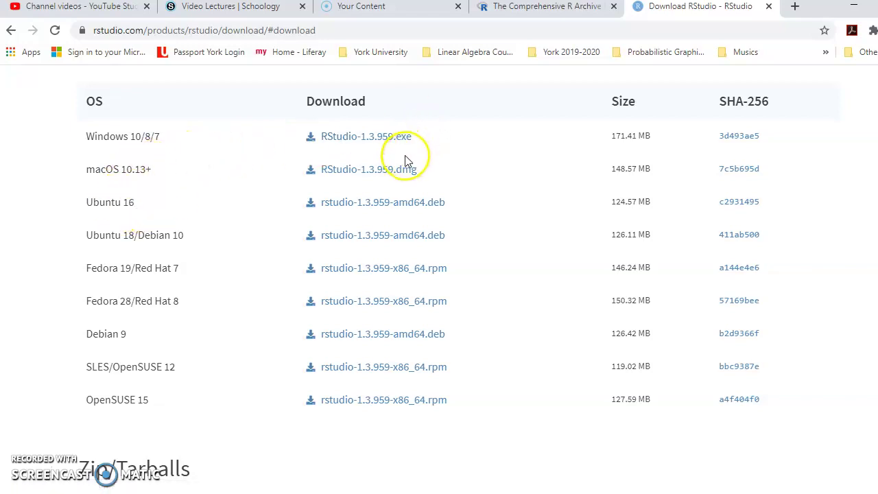
# - Download the Windows installer RStudio-1.3.959.exe, try to run it, and dismiss the setup
pyautogui.click(368, 140)
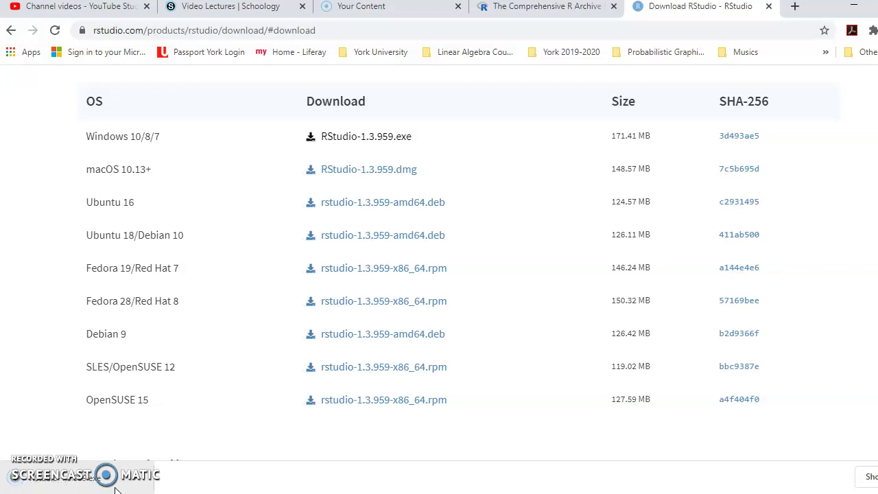
pyautogui.click(77, 488)
pyautogui.click(73, 481)
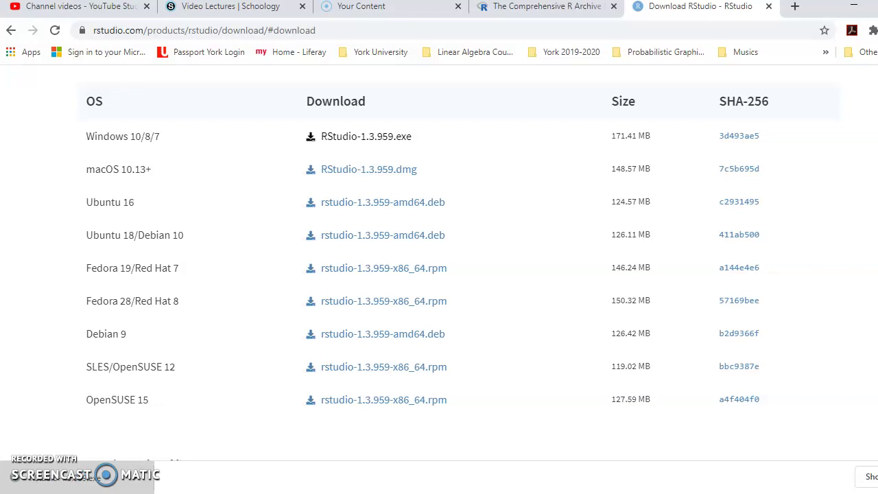
pyautogui.click(383, 336)
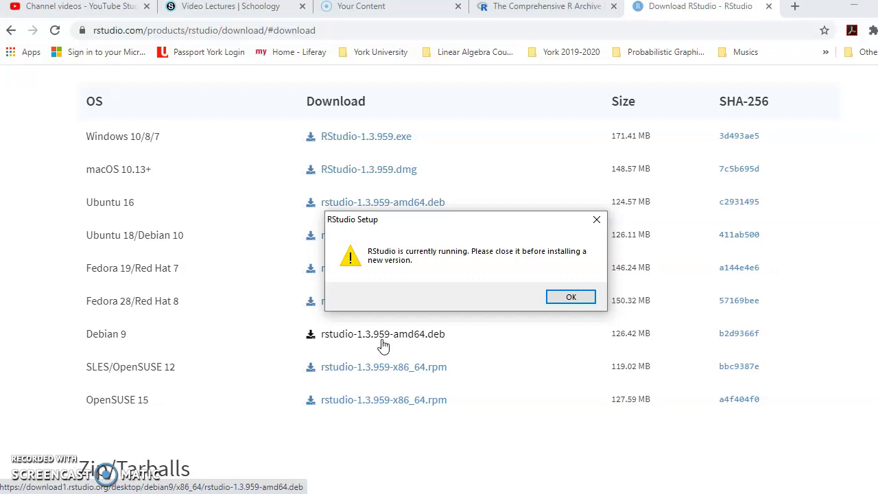
pyautogui.click(587, 300)
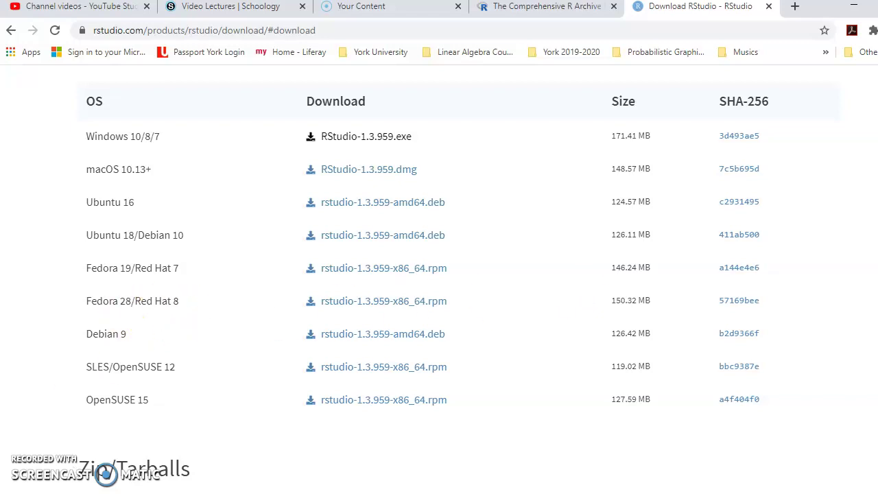
# - Find the RStudio and RStudio Desktop (64-bit) folders among the installed Windows programs and switch to RStudio
pyautogui.press('super')
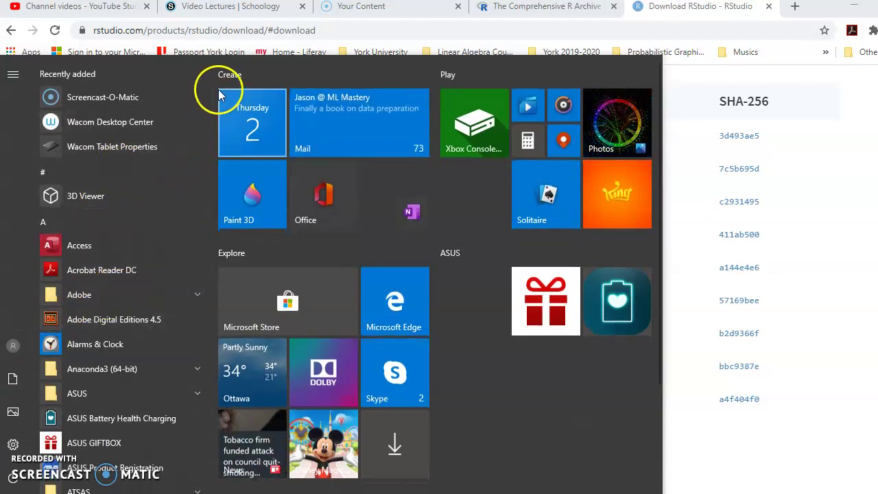
pyautogui.moveTo(210, 103); pyautogui.dragTo(209, 360)
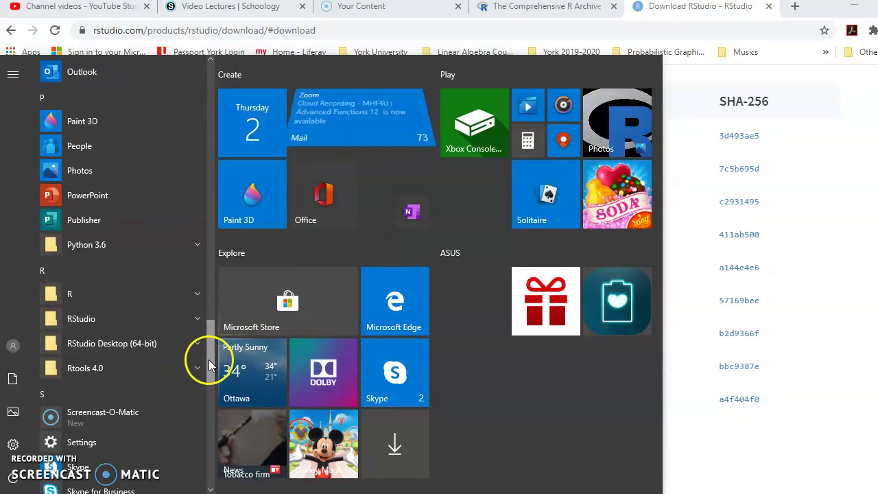
pyautogui.click(200, 319)
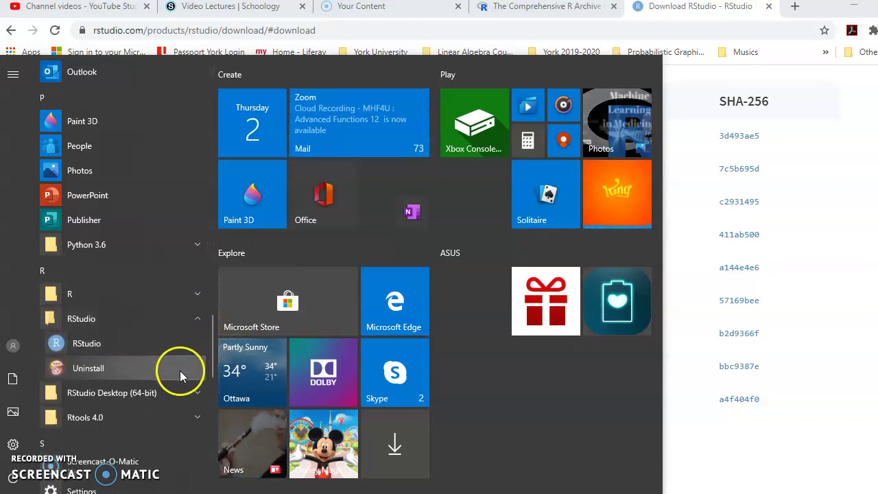
pyautogui.click(200, 389)
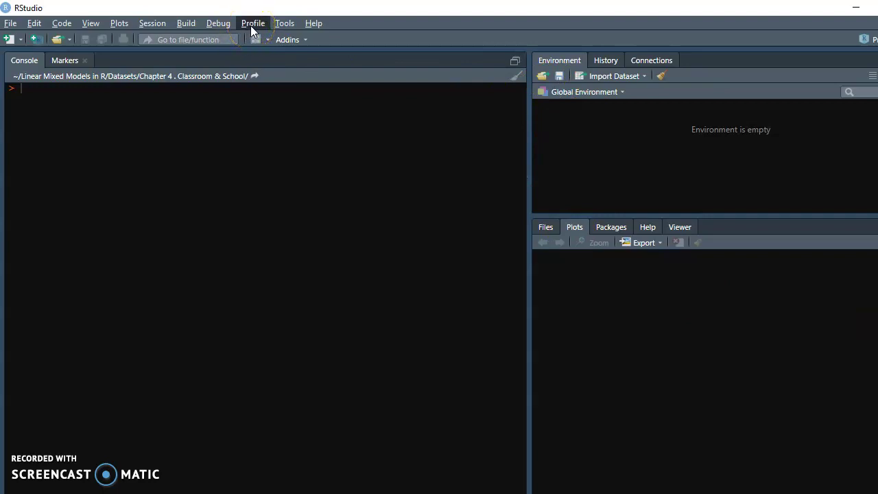
pyautogui.click(284, 23)
pyautogui.click(284, 23)
pyautogui.click(285, 24)
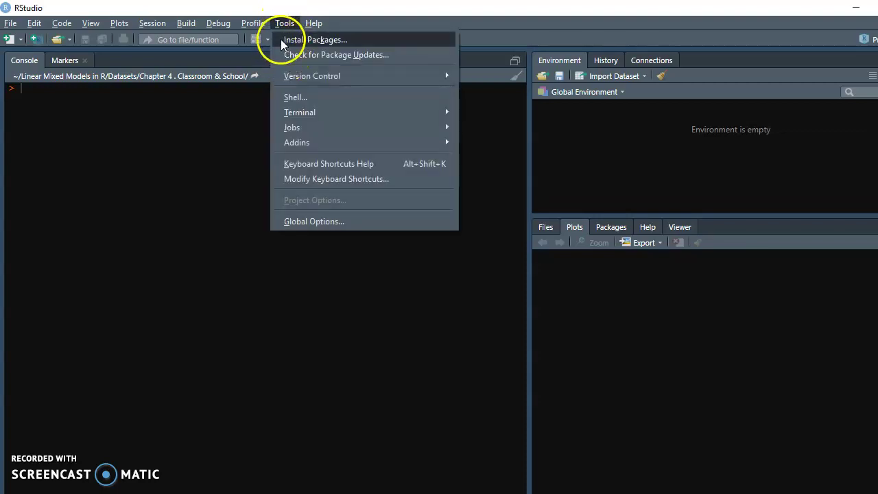
pyautogui.click(285, 23)
pyautogui.click(120, 23)
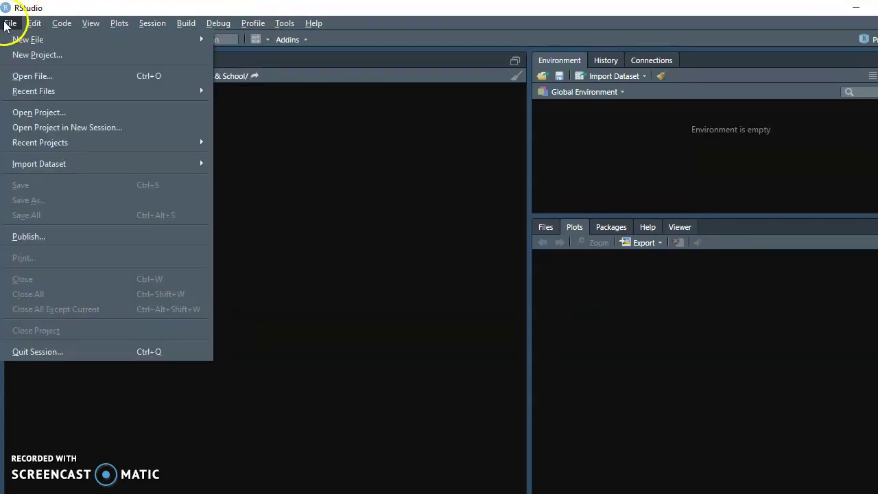
pyautogui.moveTo(91, 27)
pyautogui.moveTo(284, 25)
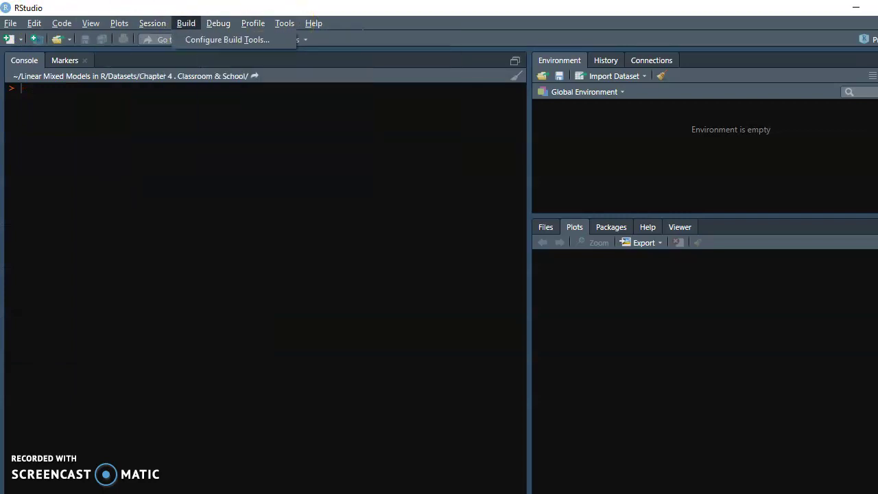
pyautogui.click(31, 24)
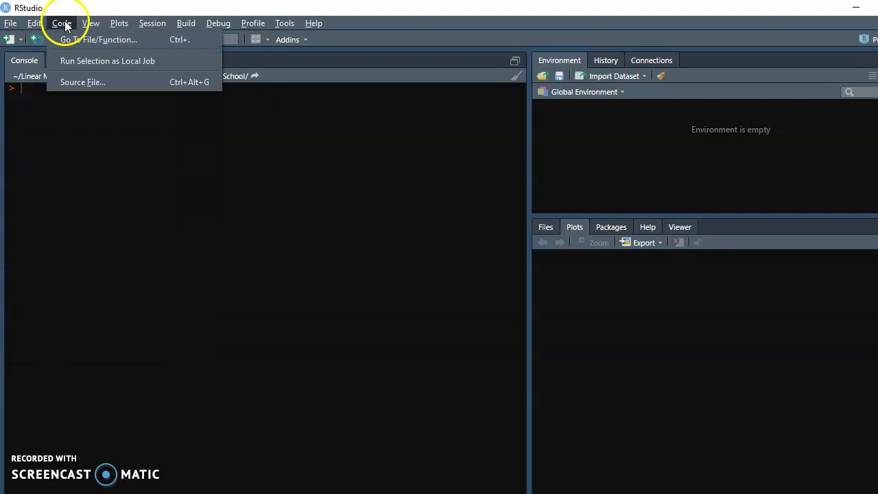
pyautogui.moveTo(140, 26)
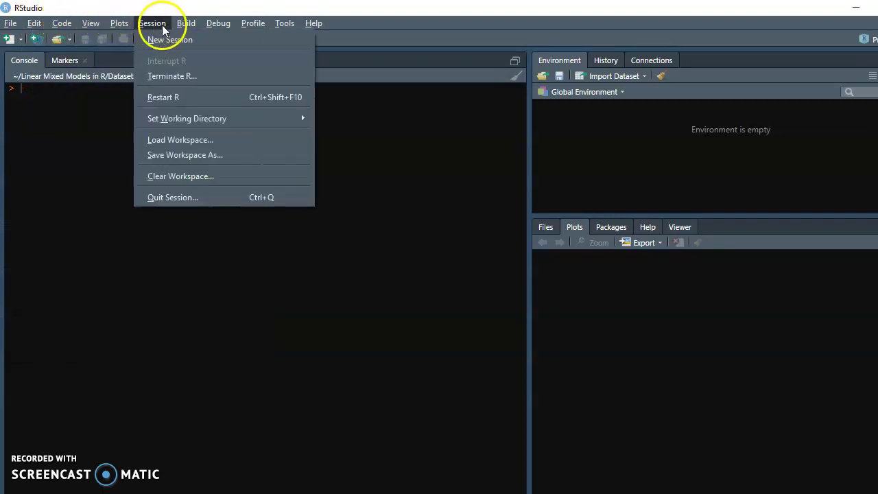
pyautogui.moveTo(214, 28)
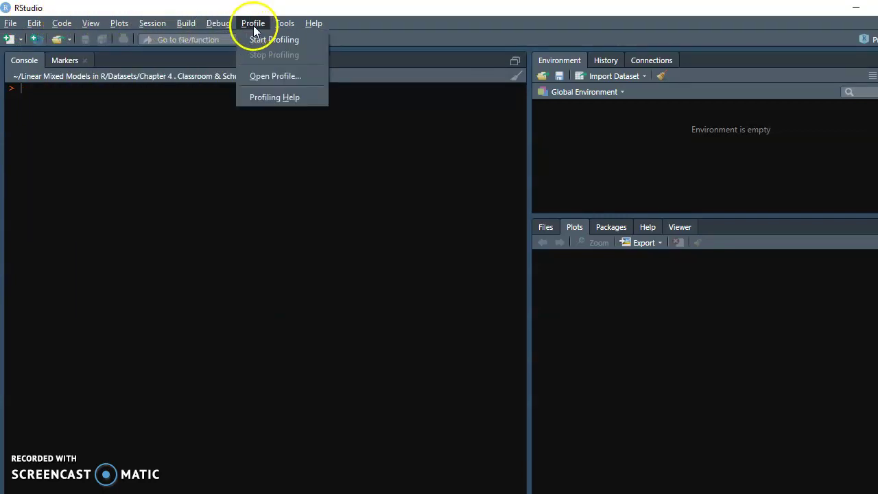
# - Open the global options of RStudio and show the Appearance settings
pyautogui.moveTo(295, 27)
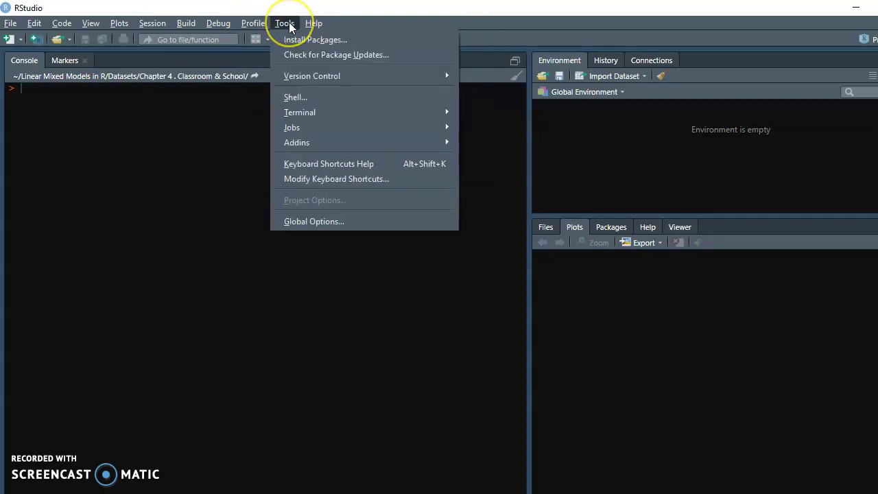
pyautogui.moveTo(289, 26); pyautogui.dragTo(321, 228)
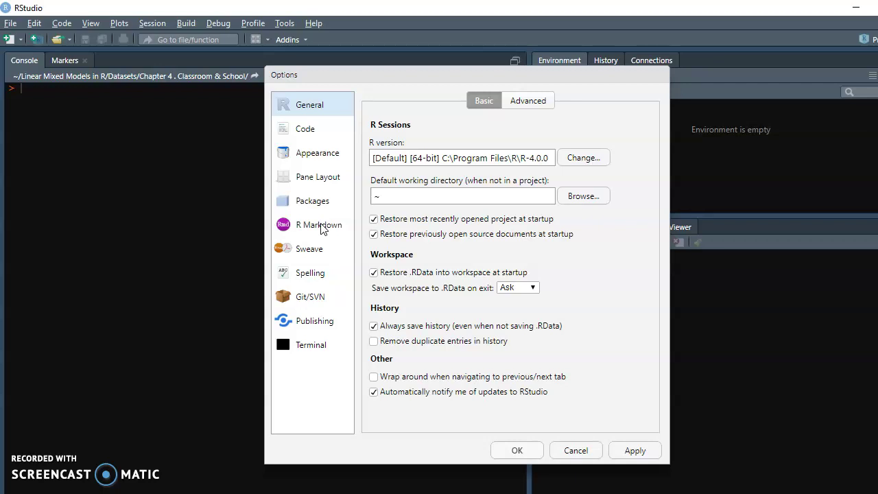
pyautogui.click(450, 94)
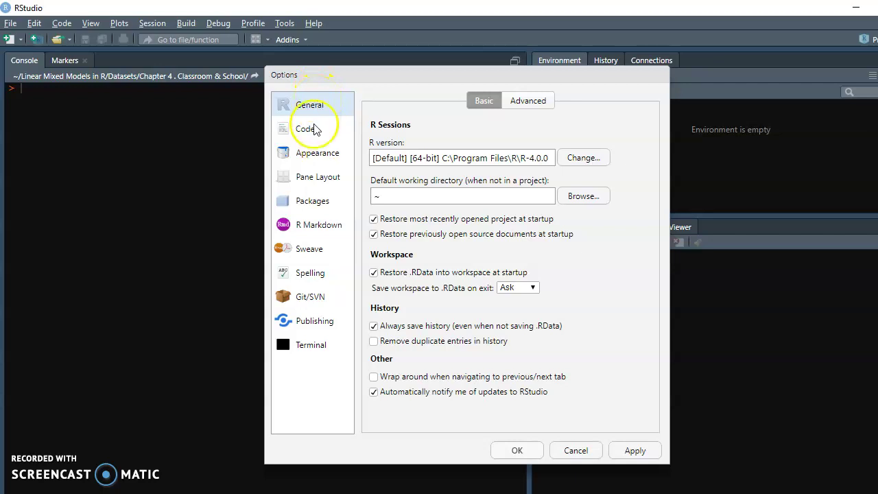
pyautogui.click(314, 154)
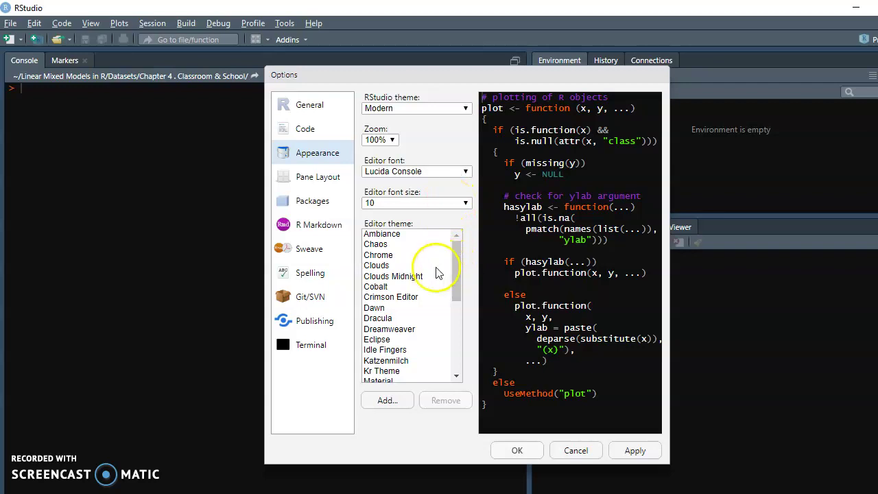
# - Preview the Dreamweaver, Chrome and Clouds editor themes in the Appearance settings
pyautogui.click(457, 285)
pyautogui.click(417, 329)
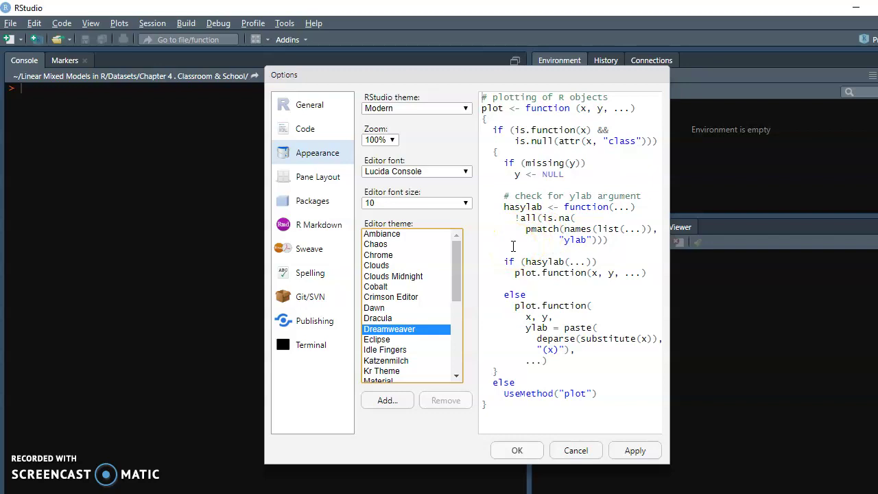
pyautogui.click(388, 255)
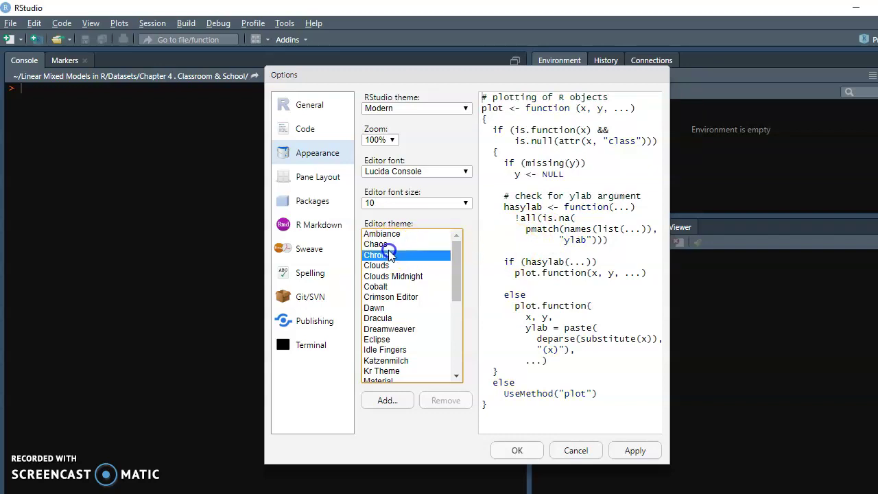
pyautogui.click(388, 266)
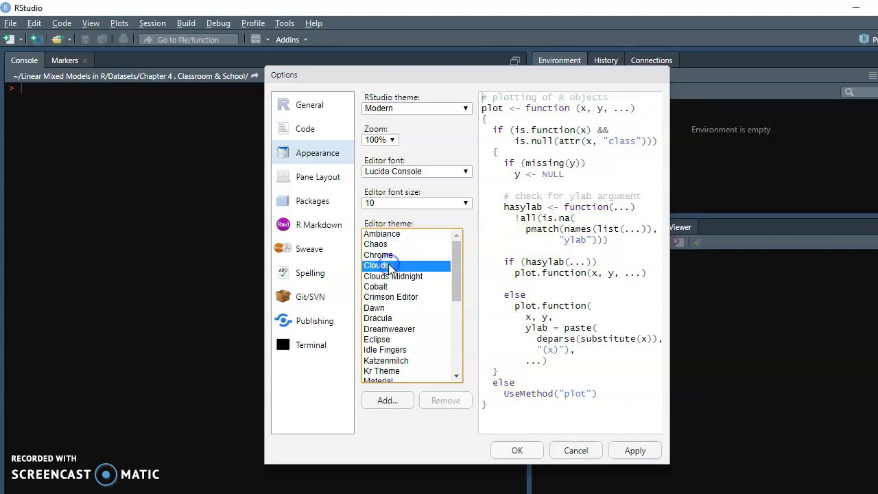
# - Preview the editor themes Tomorrow Night, Tomorrow Night Bright, Monokai, Solarized Dark, Textmate (default) and Twilight
pyautogui.click(459, 271)
pyautogui.moveTo(459, 271); pyautogui.dragTo(456, 336)
pyautogui.click(412, 324)
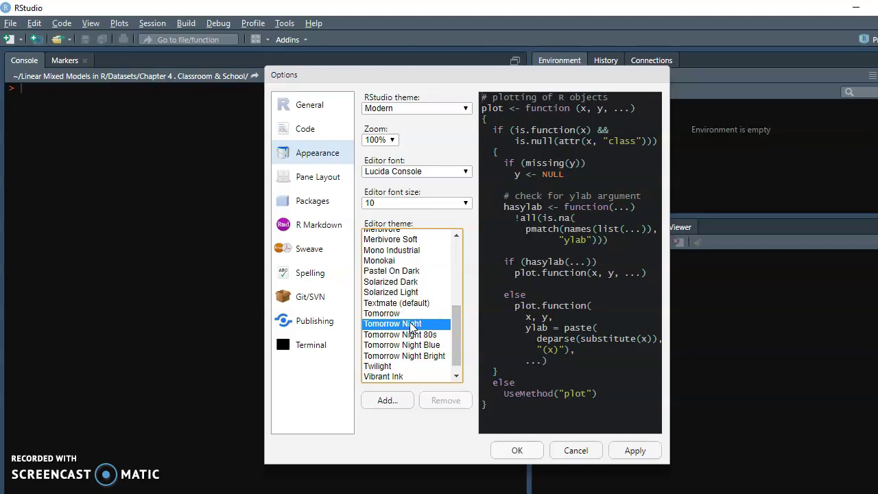
pyautogui.click(385, 356)
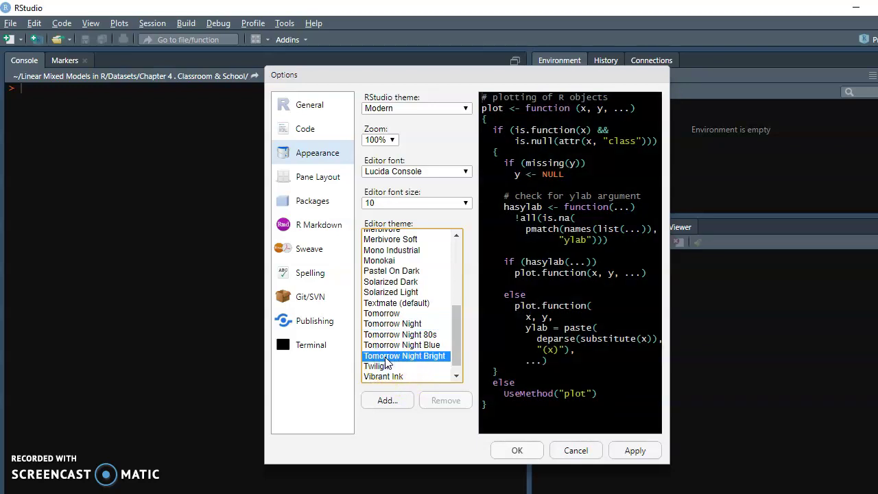
pyautogui.click(385, 260)
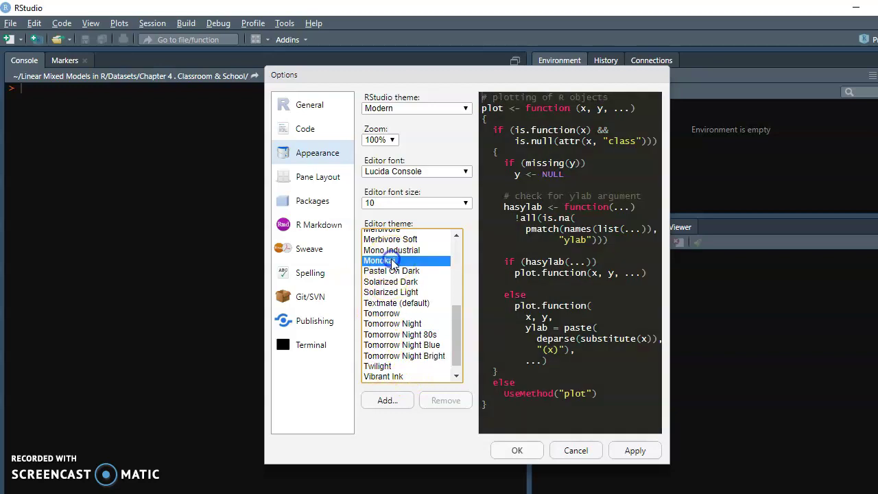
pyautogui.click(403, 281)
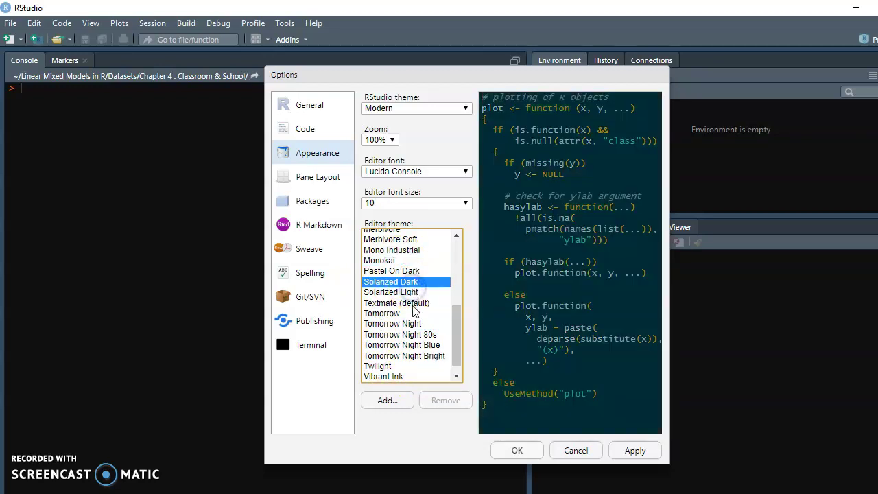
pyautogui.click(402, 303)
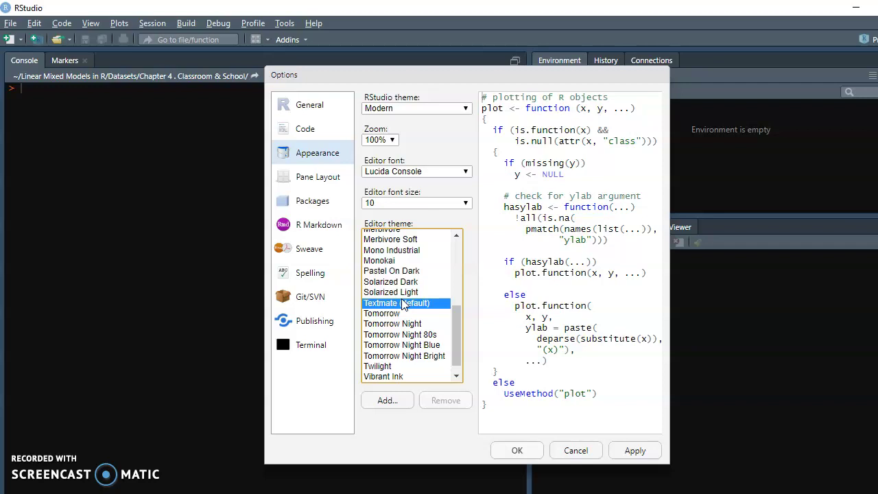
pyautogui.rightClick(398, 356)
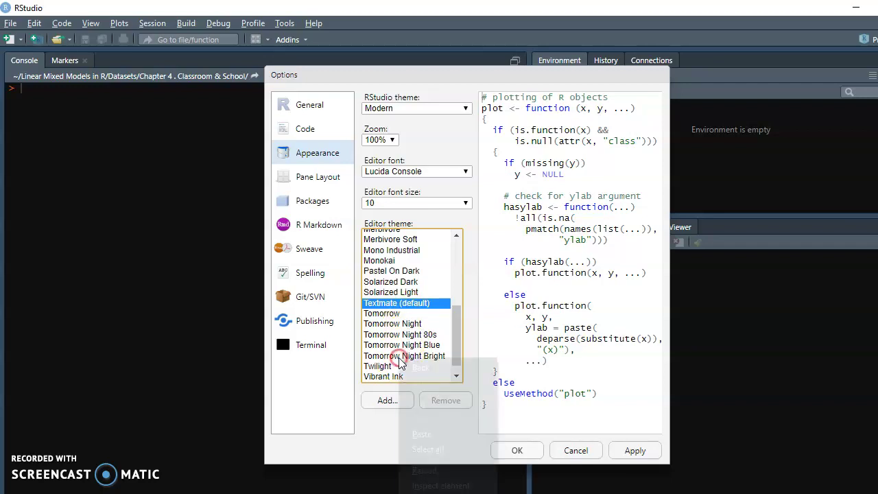
pyautogui.click(386, 367)
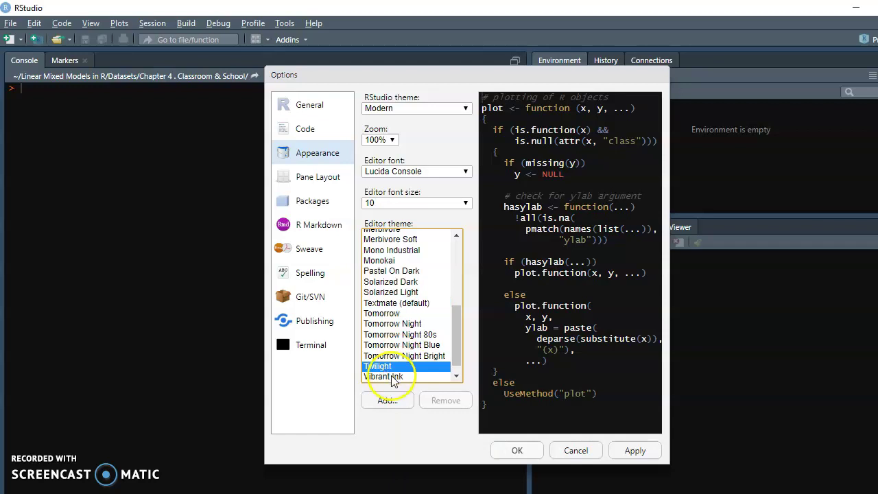
# - Set the editor theme to Vibrant Ink, apply it and close the options
pyautogui.click(391, 376)
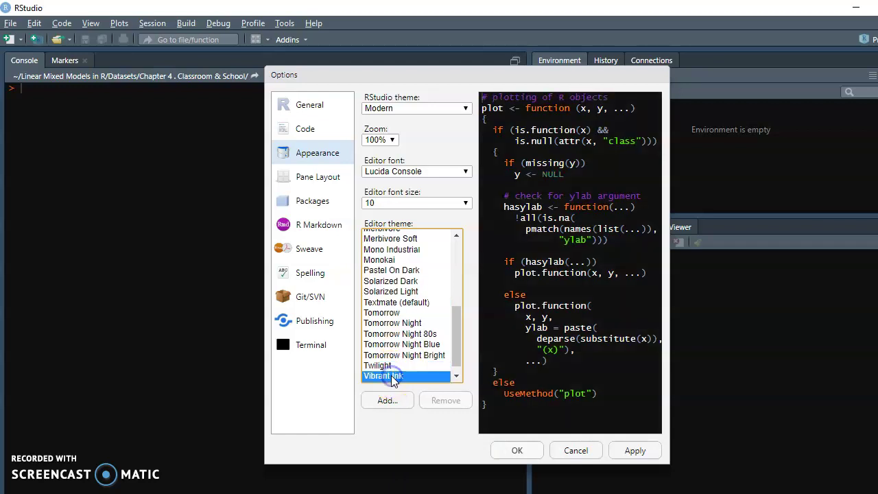
pyautogui.click(624, 454)
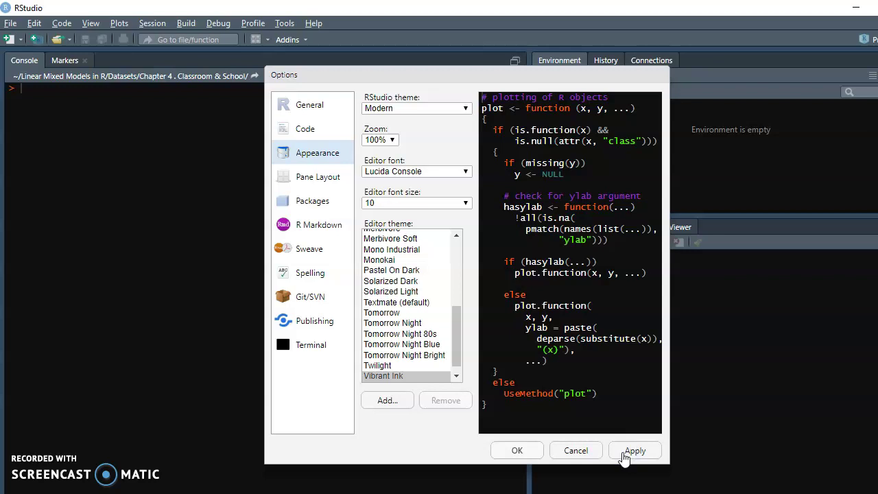
pyautogui.click(517, 453)
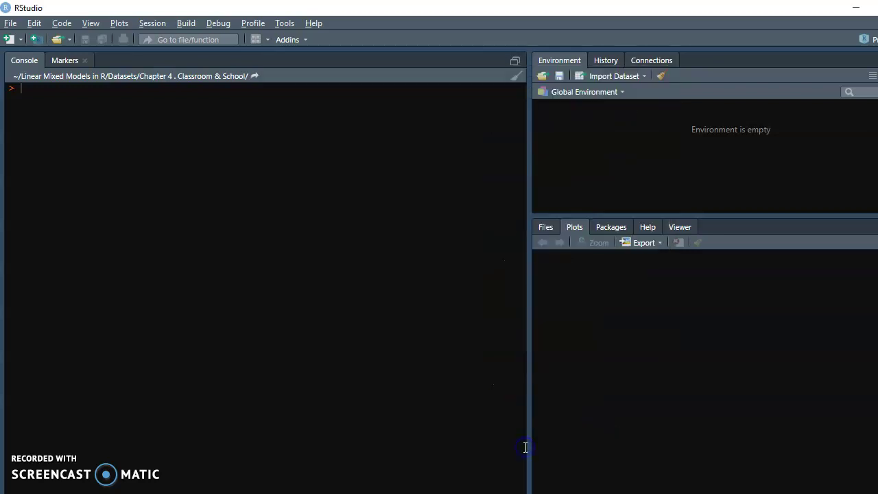